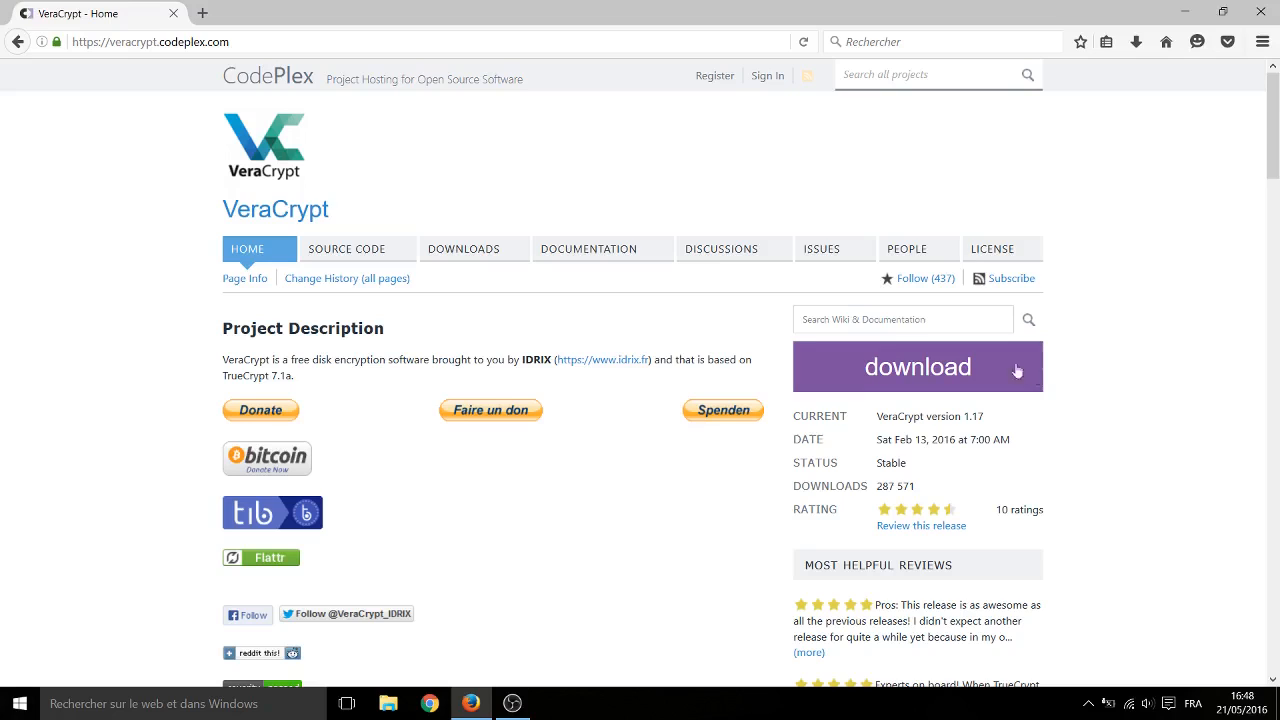
- Download the VeraCrypt Setup 1.17.exe installer from the project page and accept its license terms
click(940, 372)
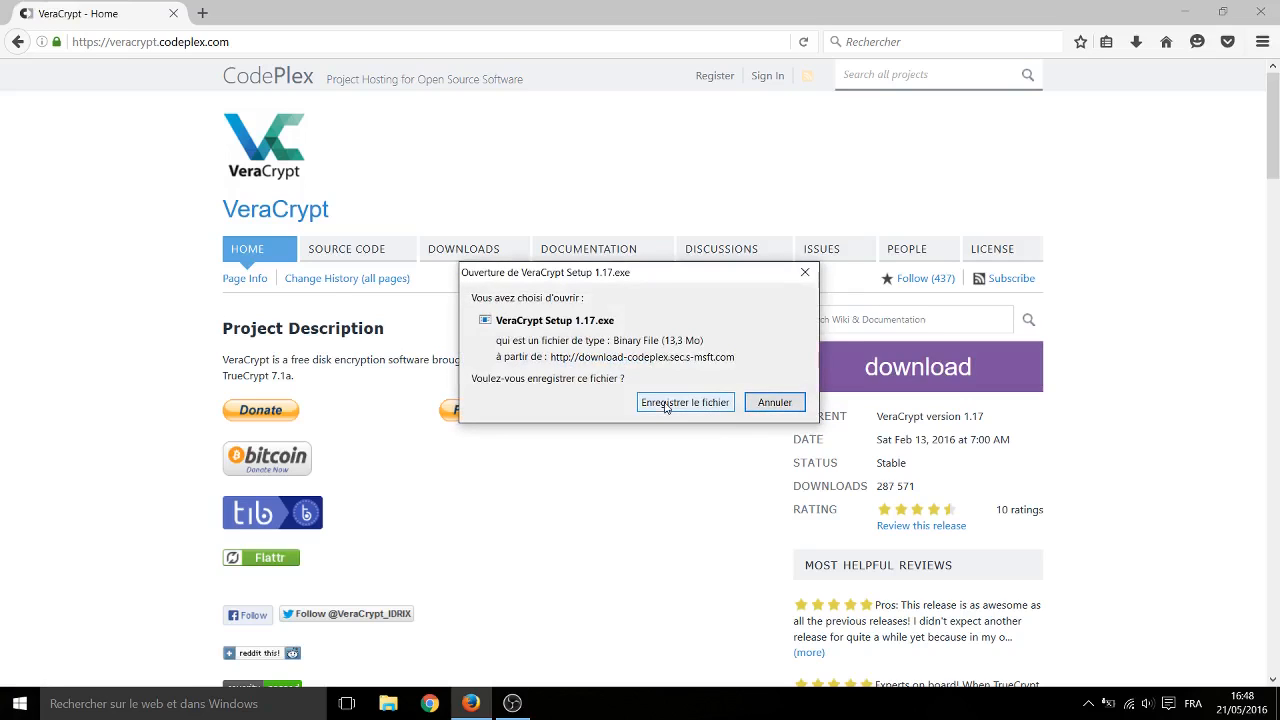
click(665, 403)
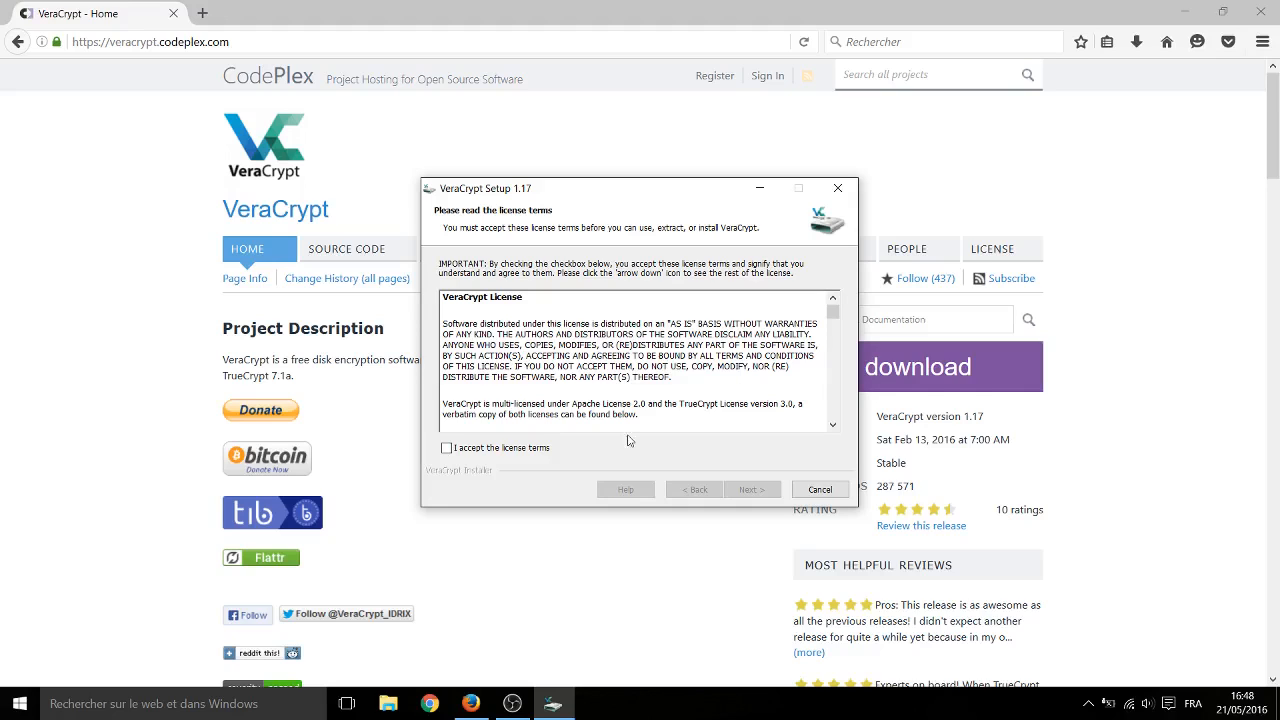
click(523, 452)
triple_click(597, 405)
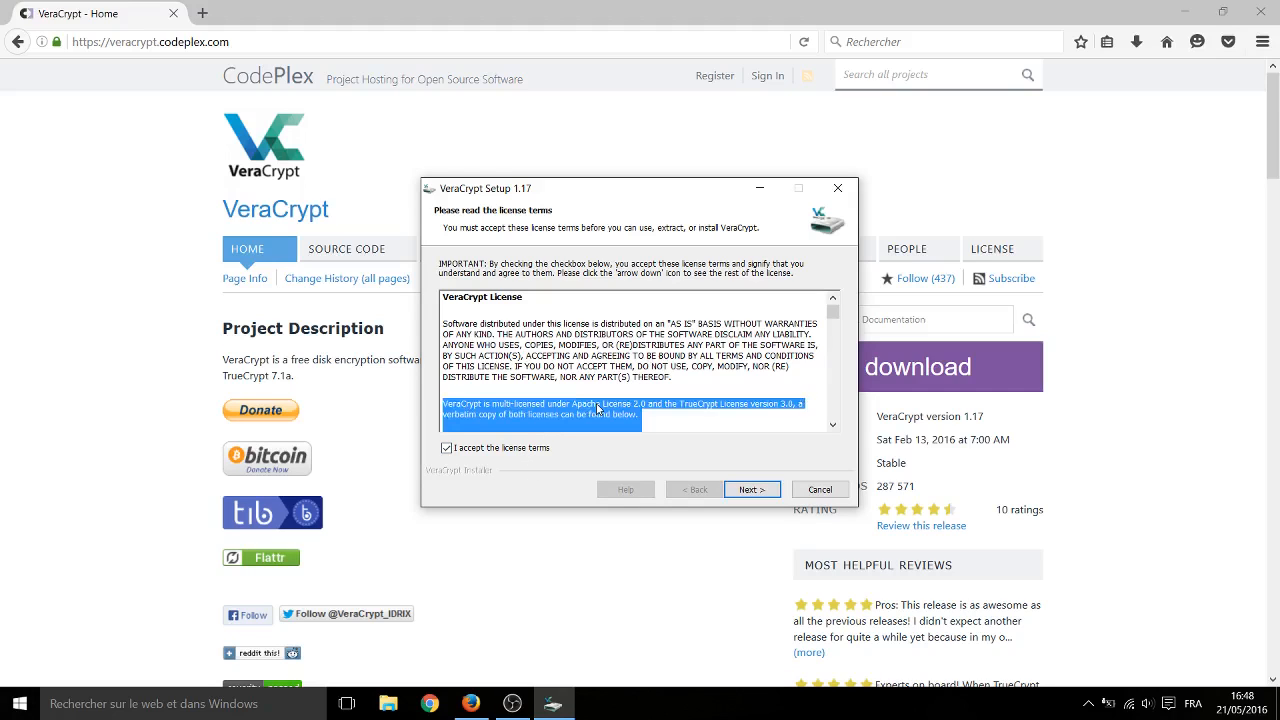
click(613, 418)
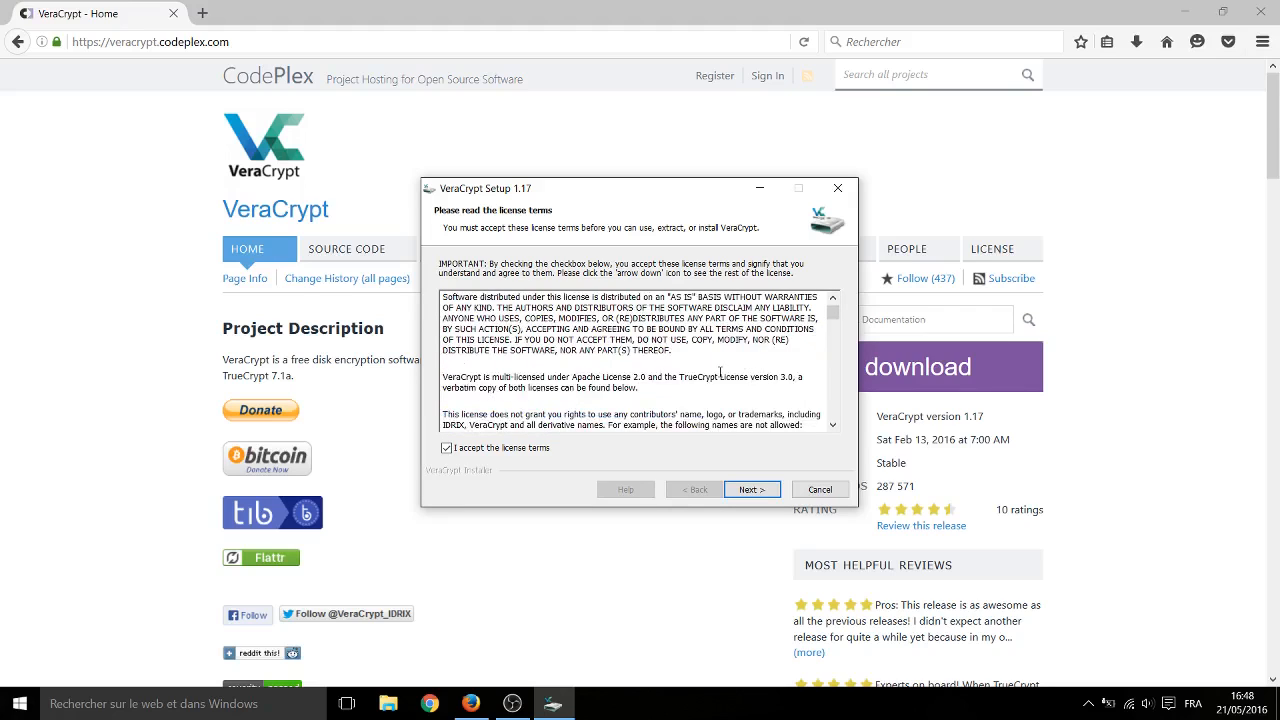
click(720, 373)
click(766, 491)
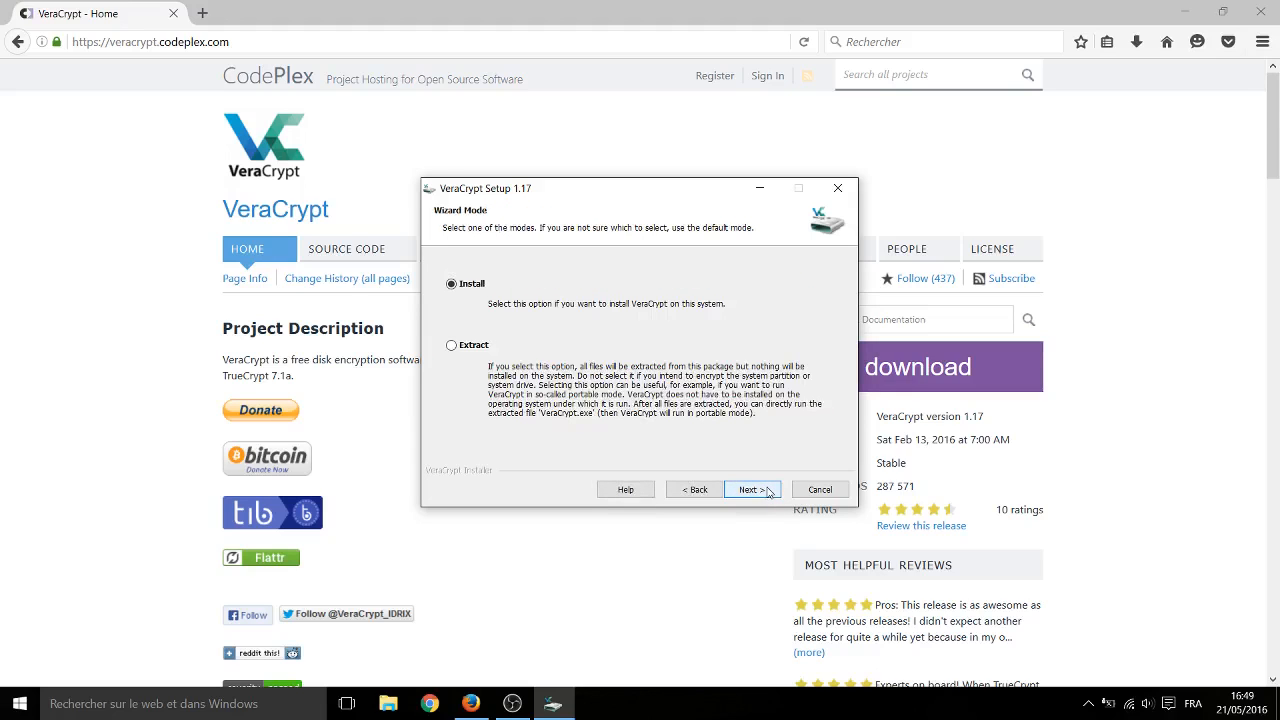
- Install VeraCrypt in Install mode to C:\Program Files\VeraCrypt\ with the default options and decline the beginner's tutorial
click(766, 491)
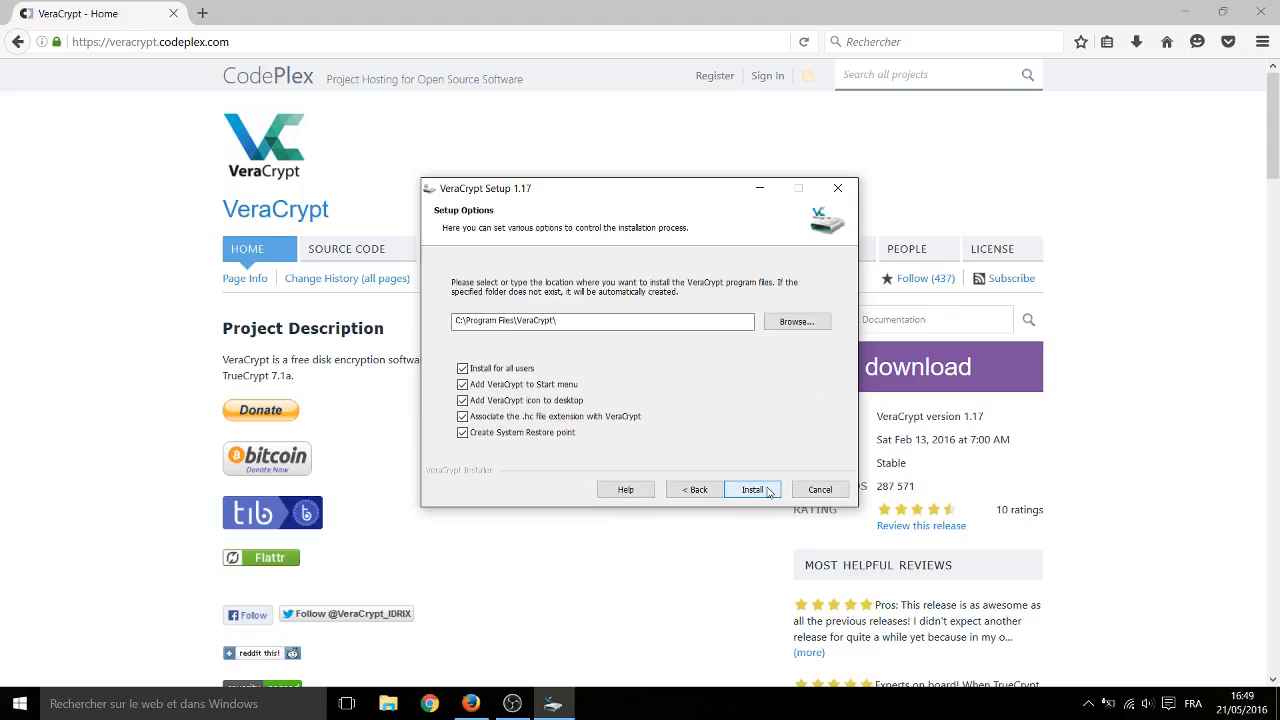
click(768, 491)
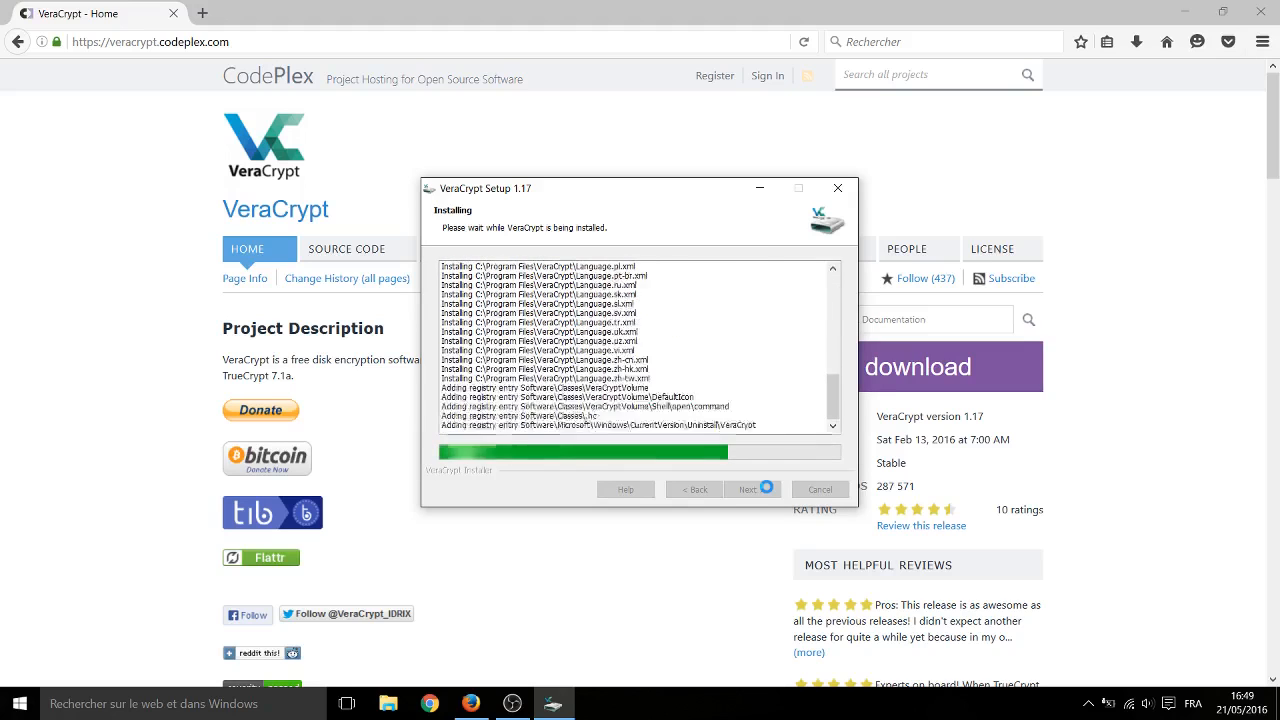
click(745, 415)
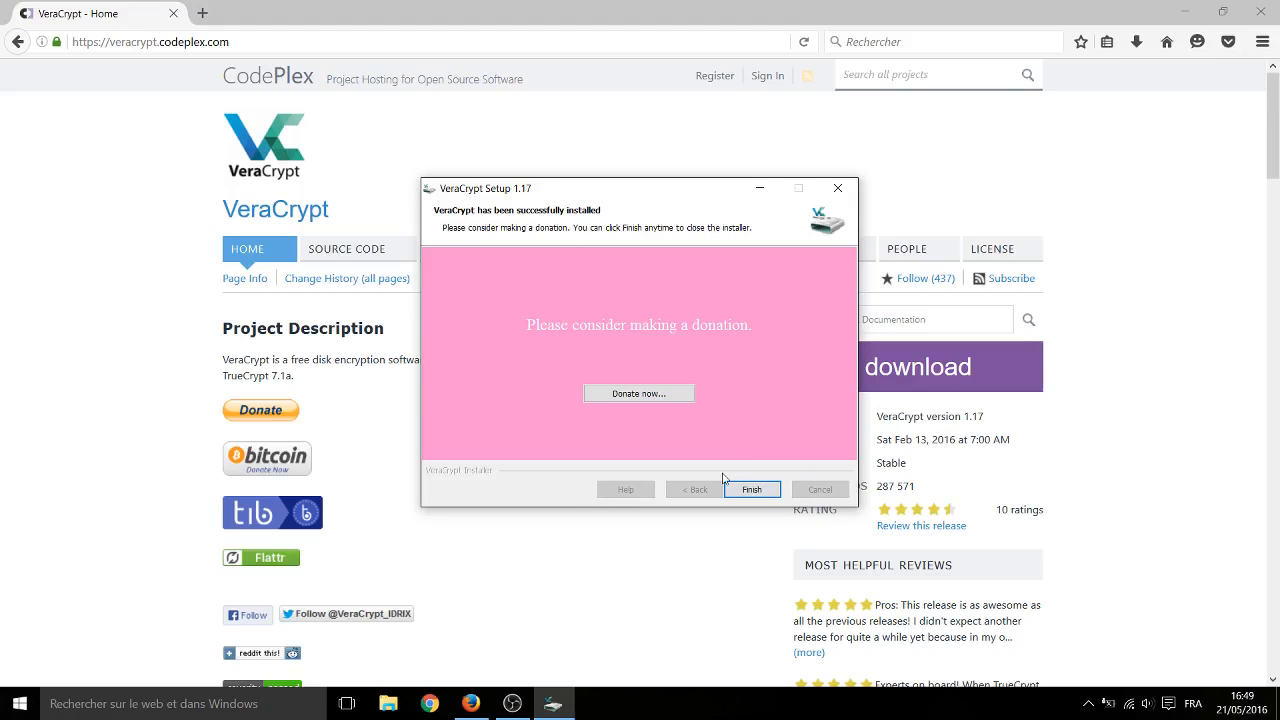
click(751, 489)
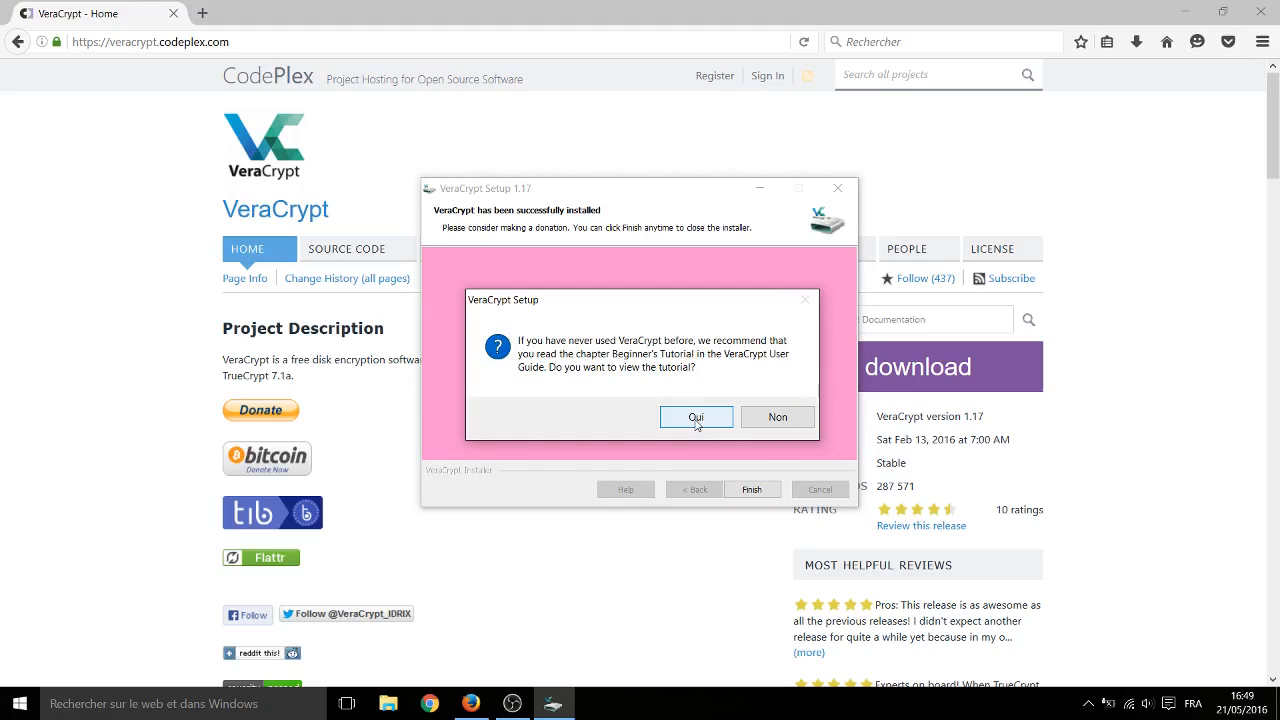
click(785, 419)
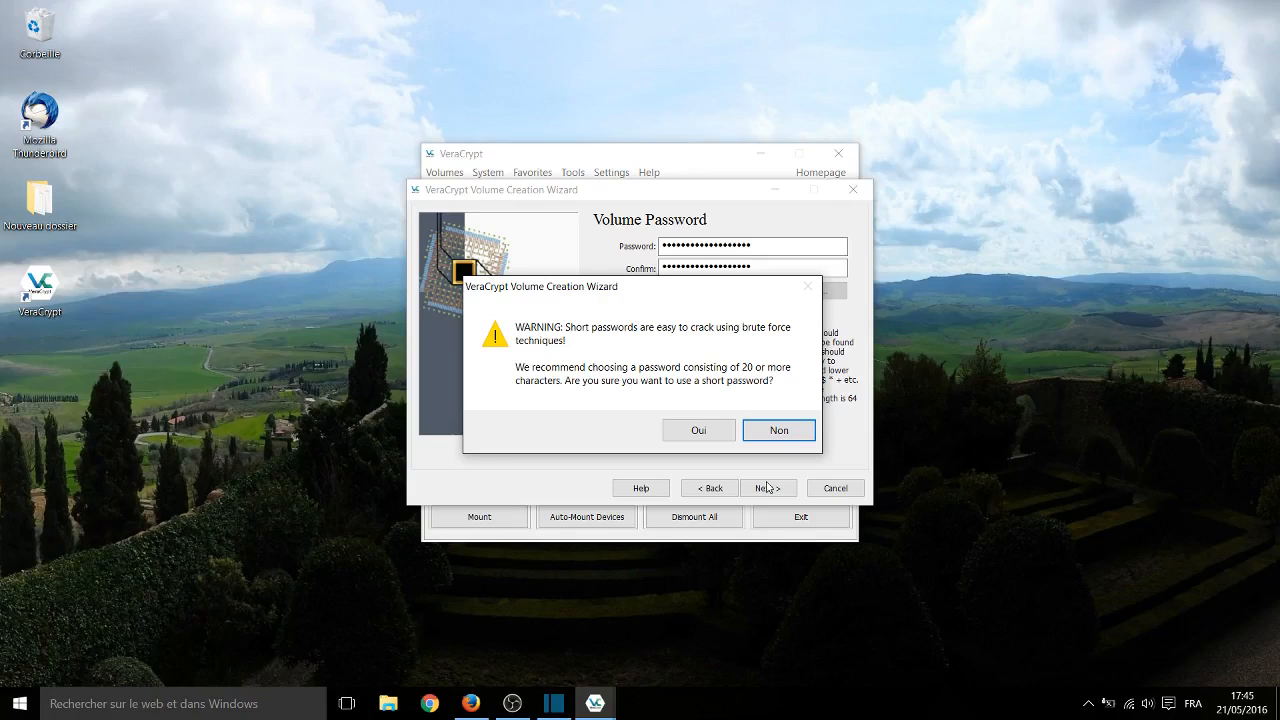
- Accept the short volume password, format the new volume as FAT with the default cluster size, and exit the creation wizard
click(699, 431)
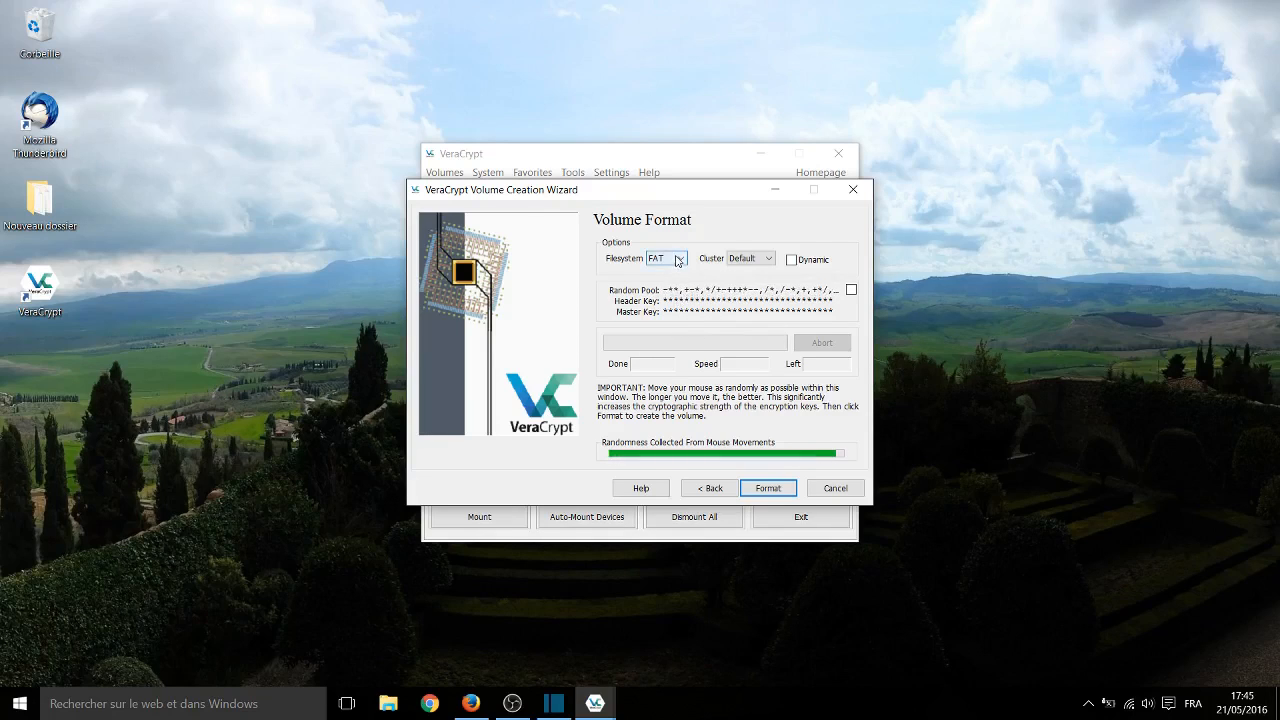
click(678, 259)
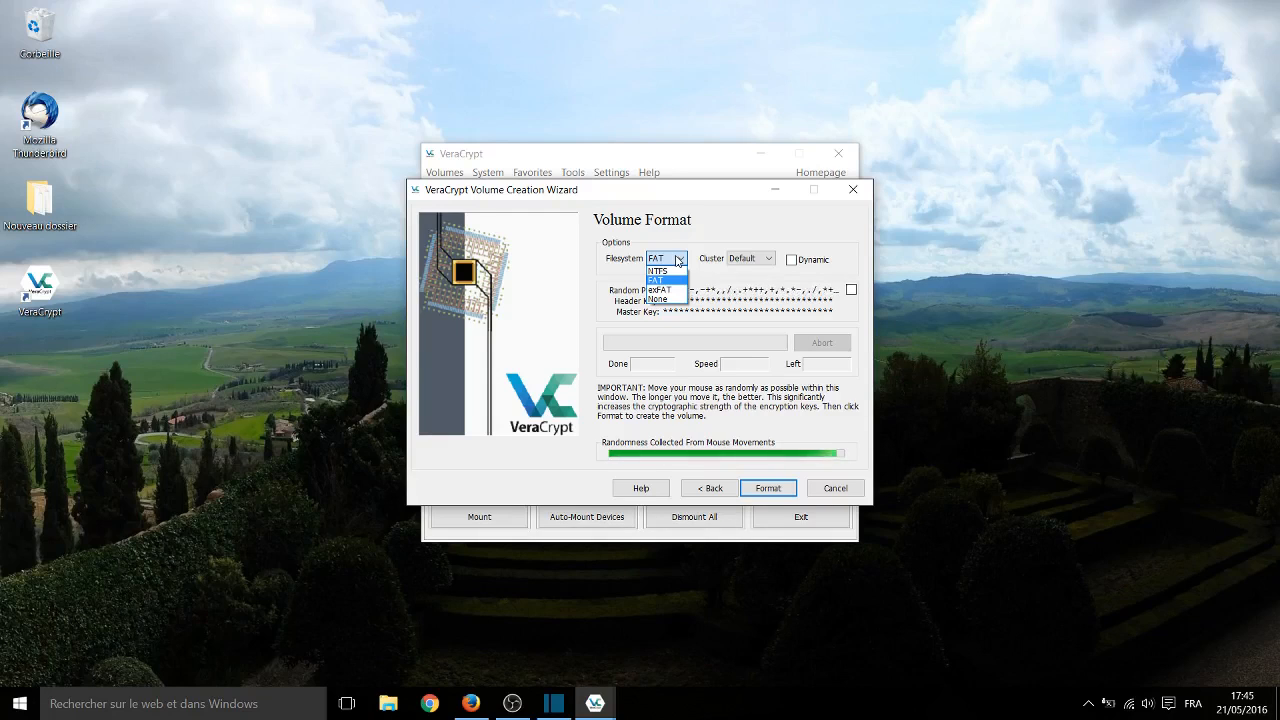
click(679, 261)
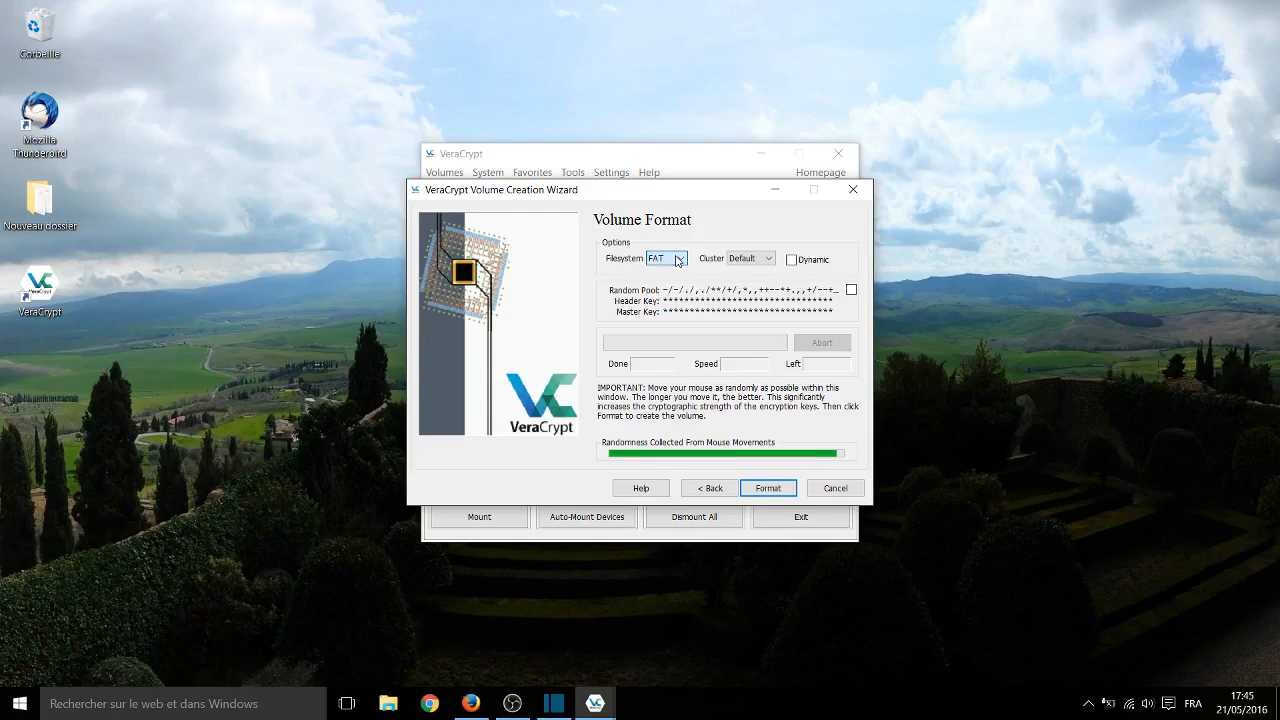
click(770, 491)
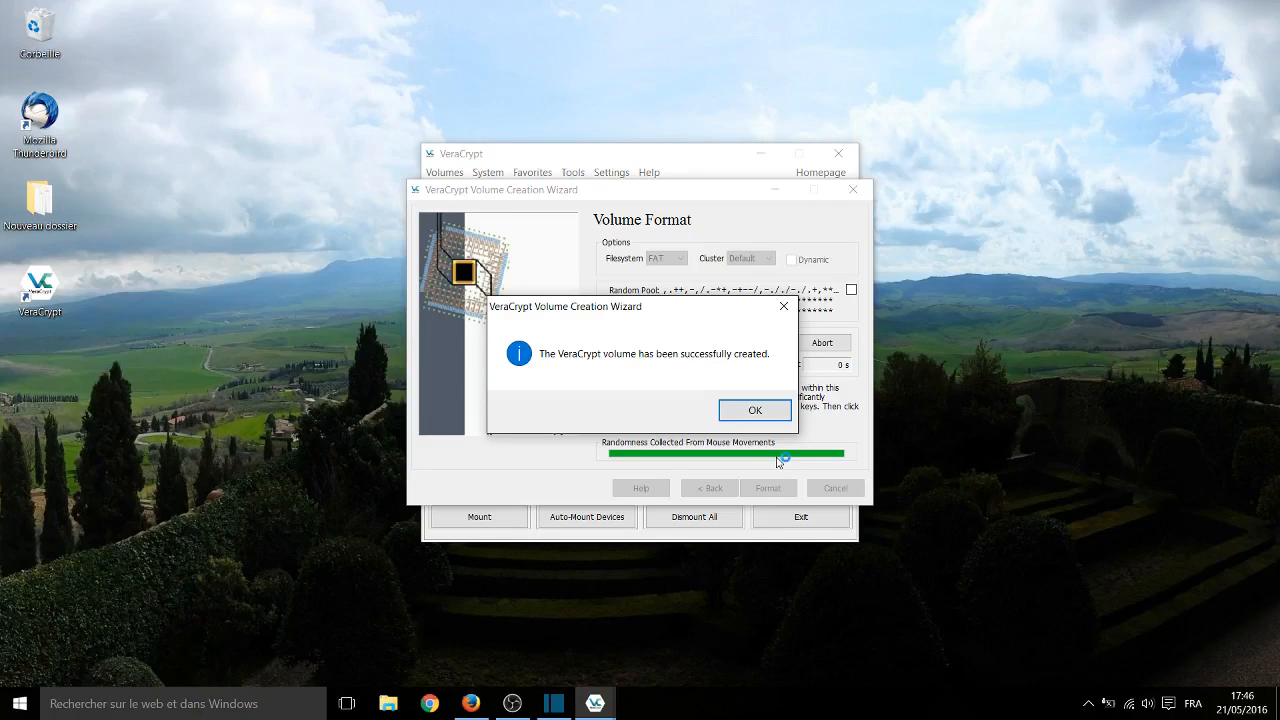
click(758, 411)
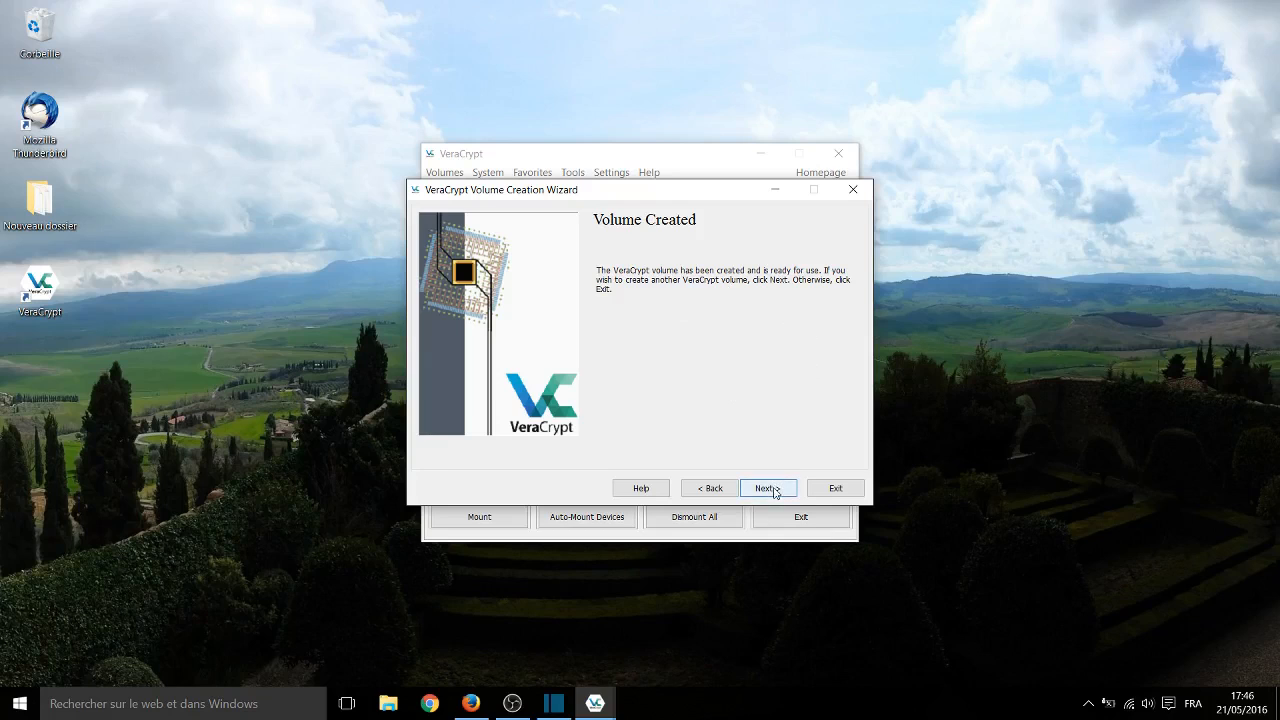
click(850, 491)
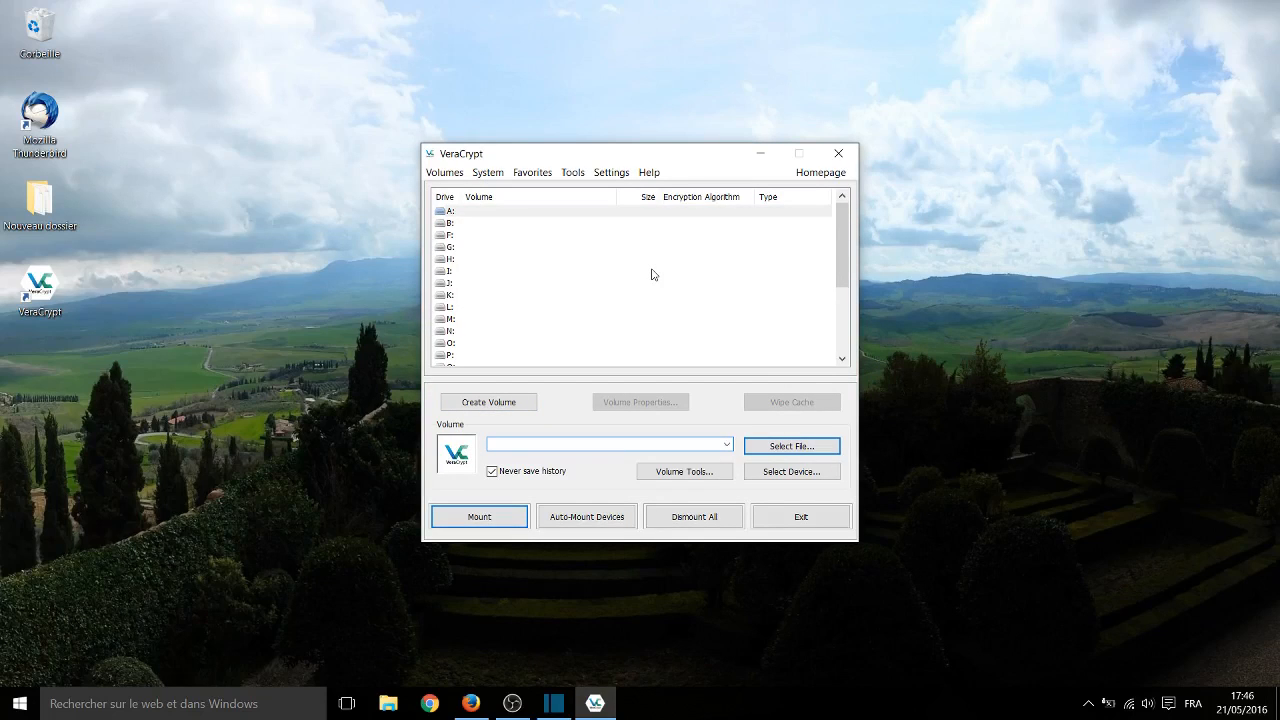
- Mount the demo_container file from the Documents folder on drive A:, entering the volume password
click(790, 446)
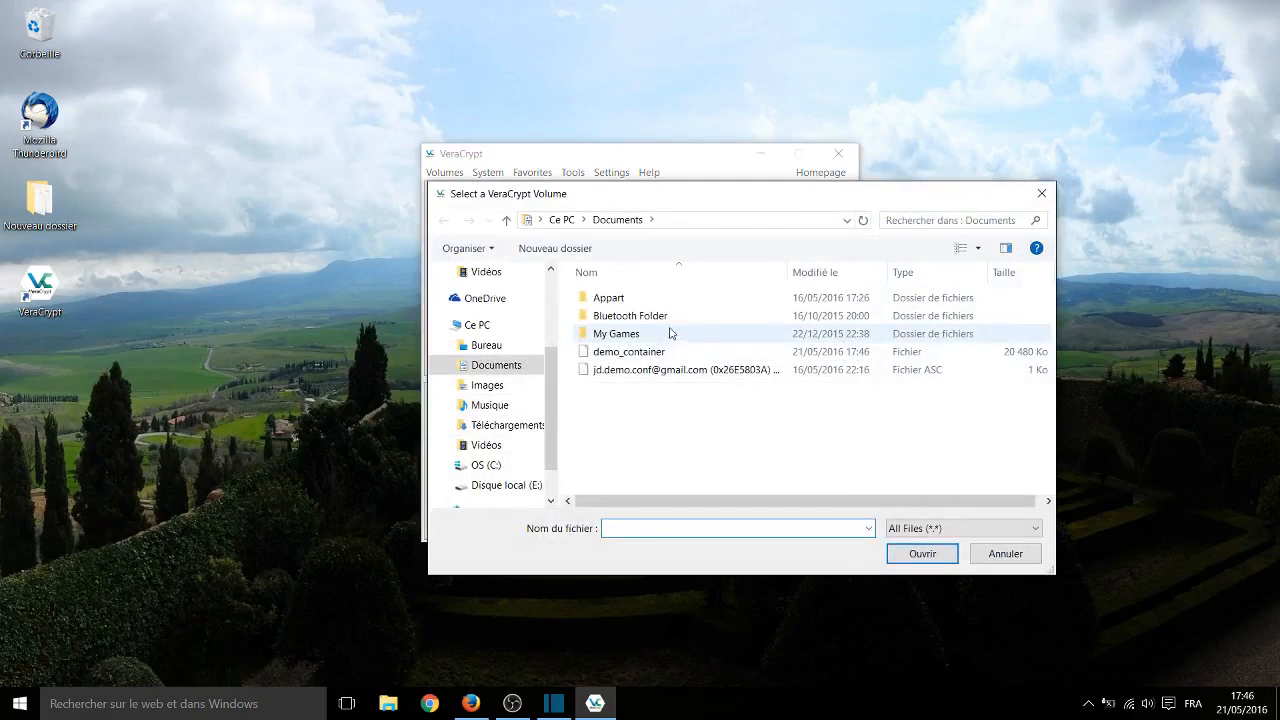
double_click(659, 356)
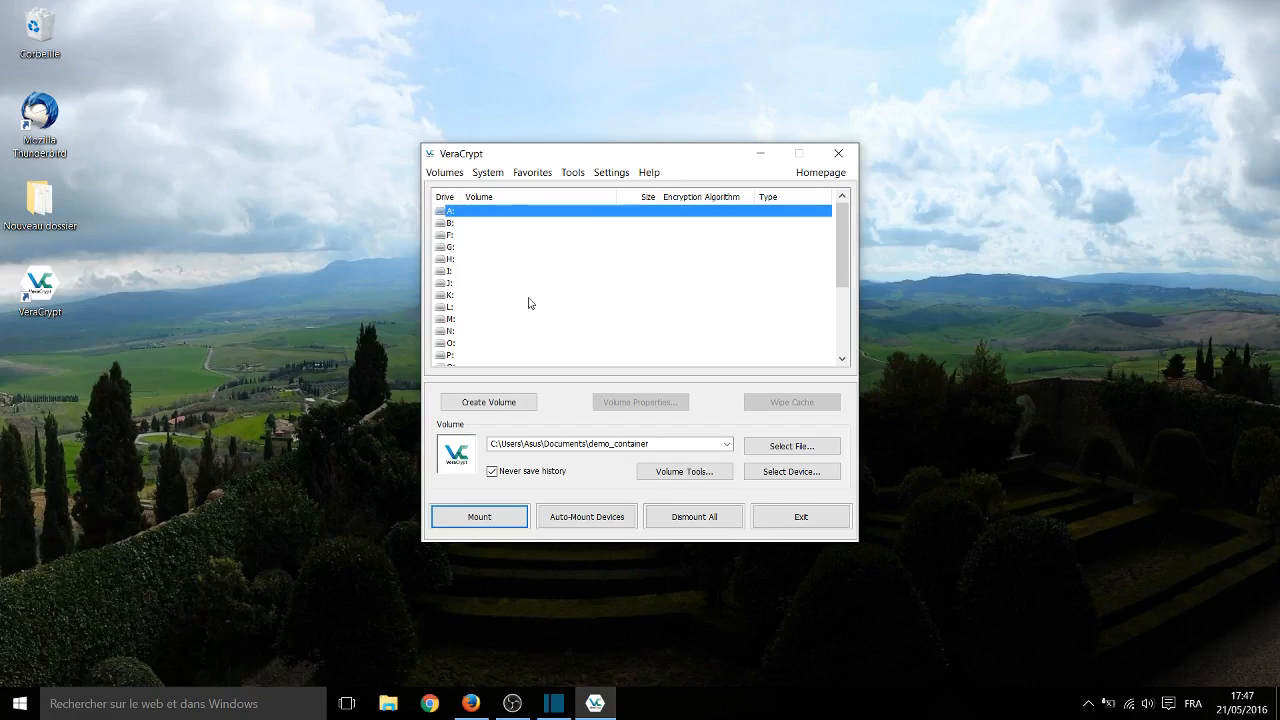
scroll(530, 303, down, 4)
click(500, 517)
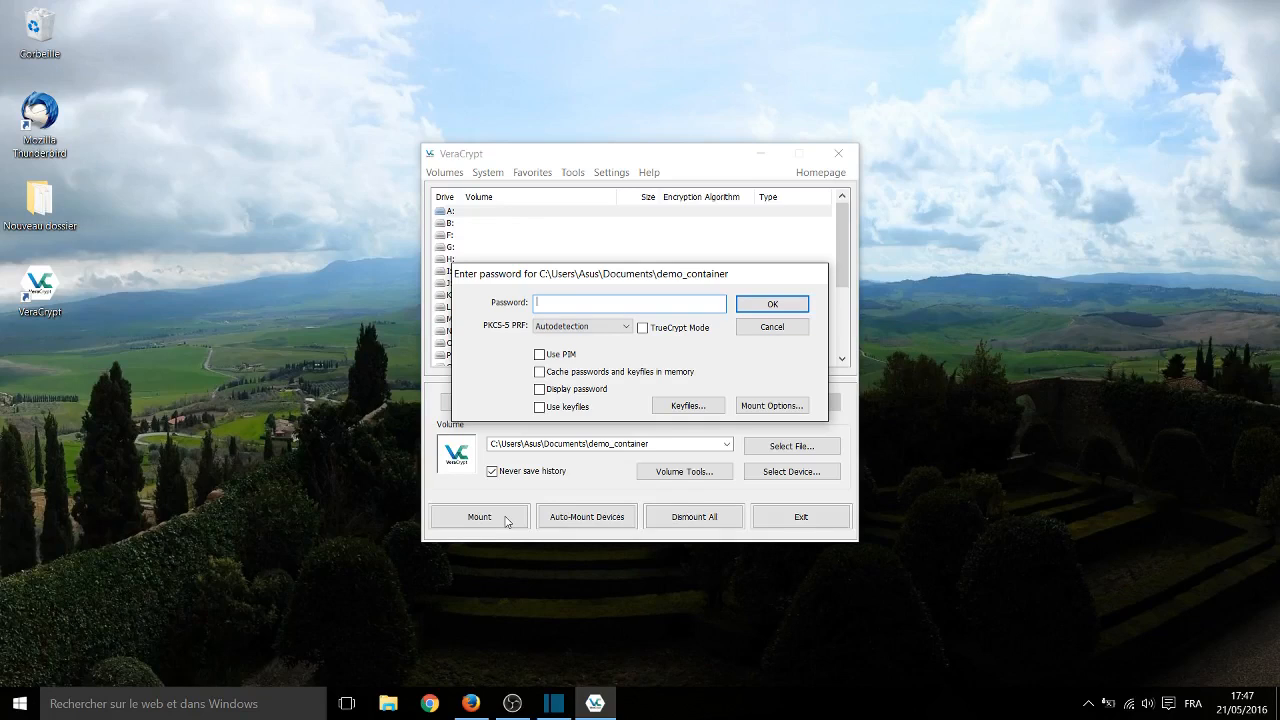
text(•••••••••••••••••)
click(767, 305)
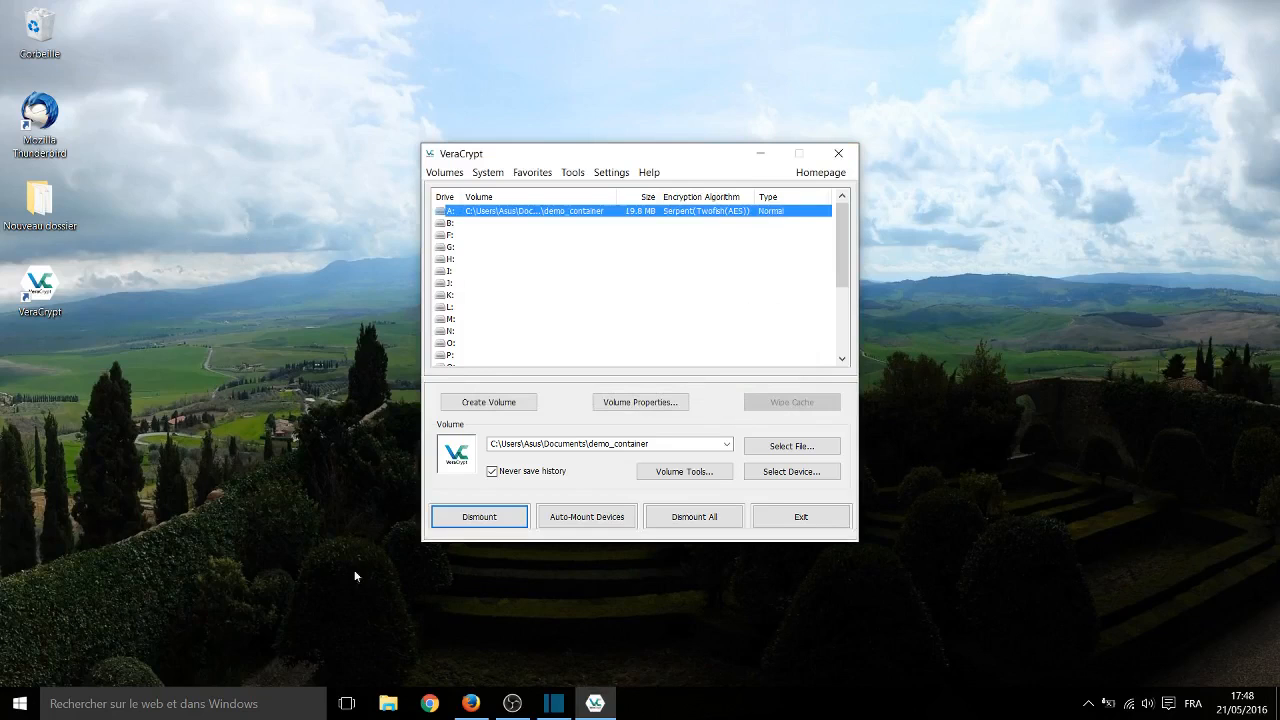
- Create a text document with the default name on Disque local (A:) in File Explorer
click(388, 704)
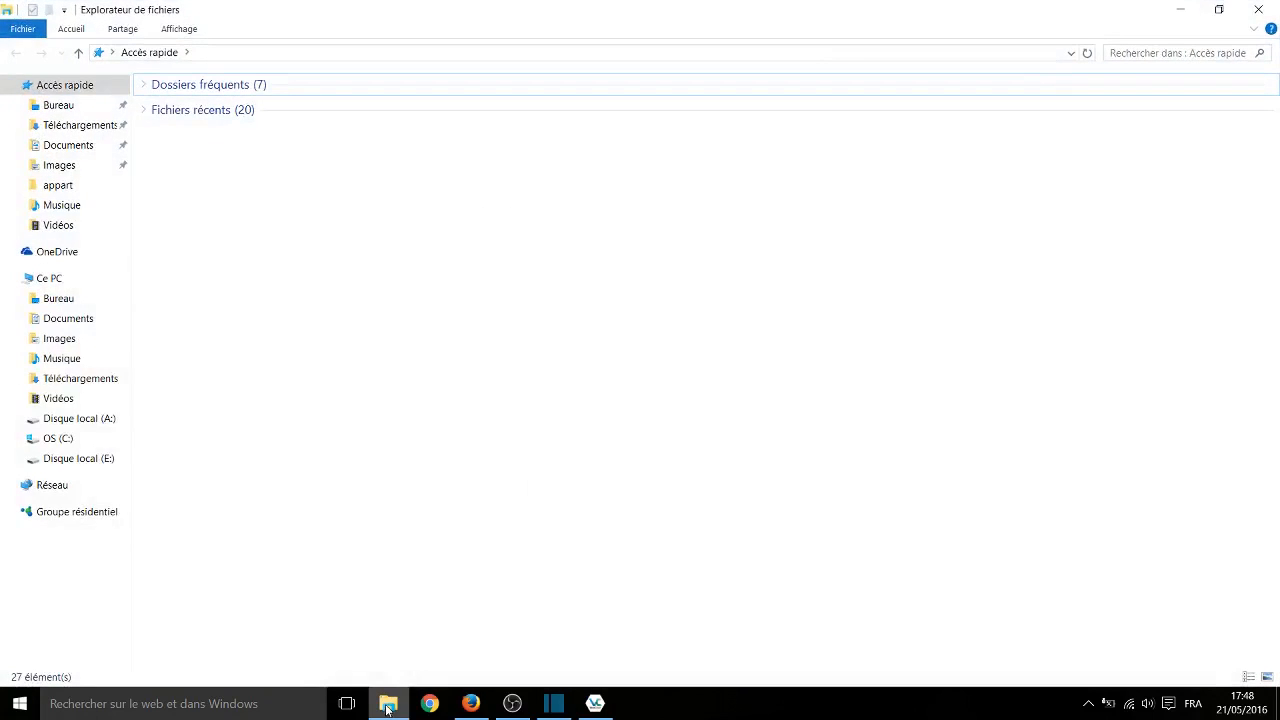
click(112, 420)
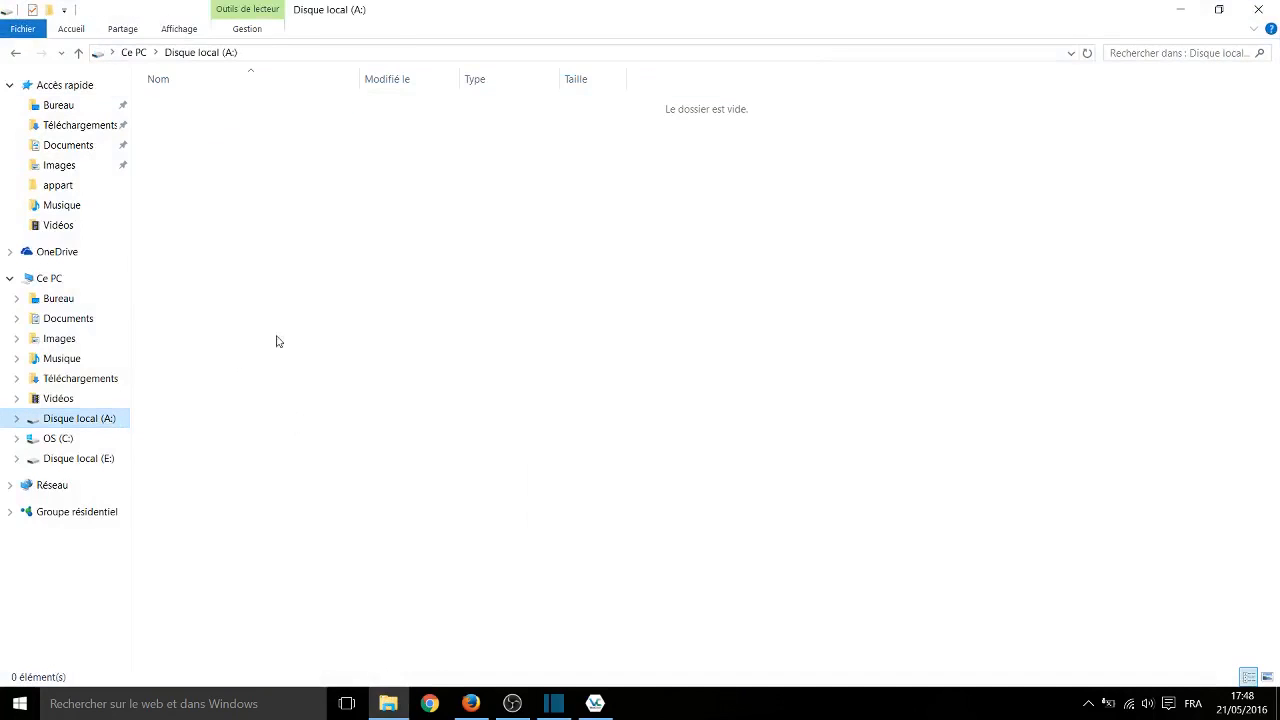
right_click(318, 307)
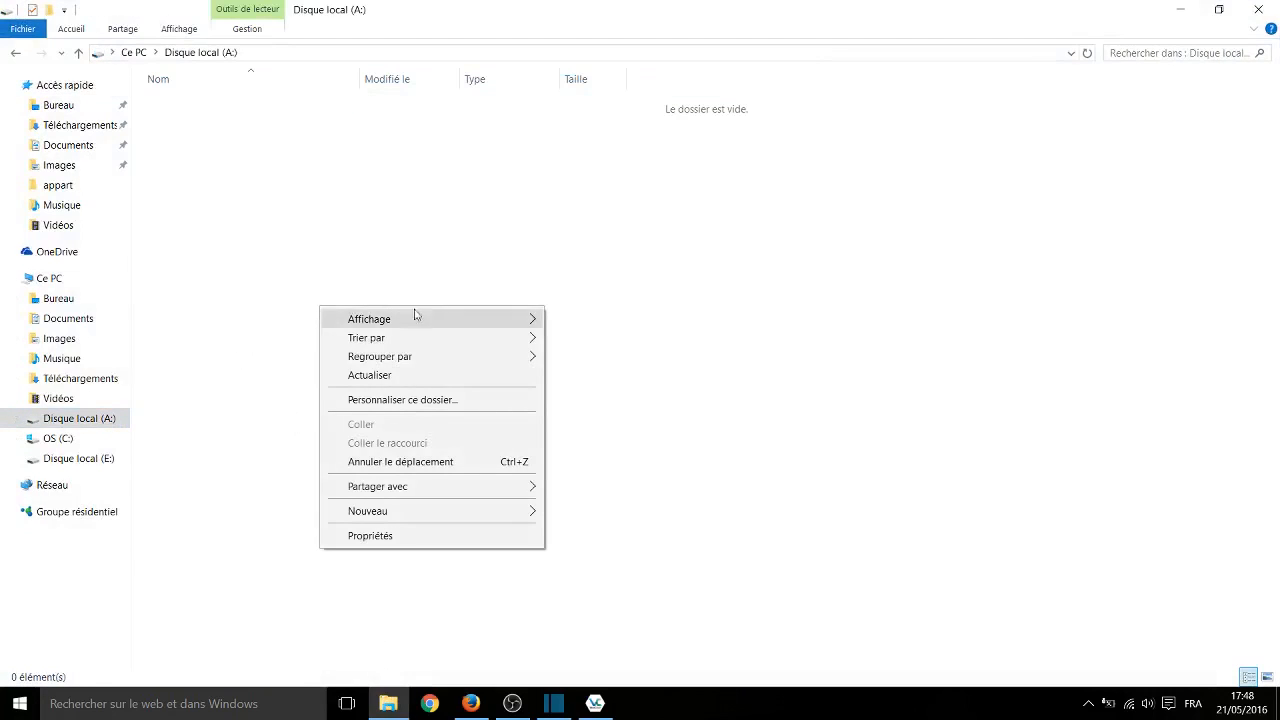
mouse_move(471, 515)
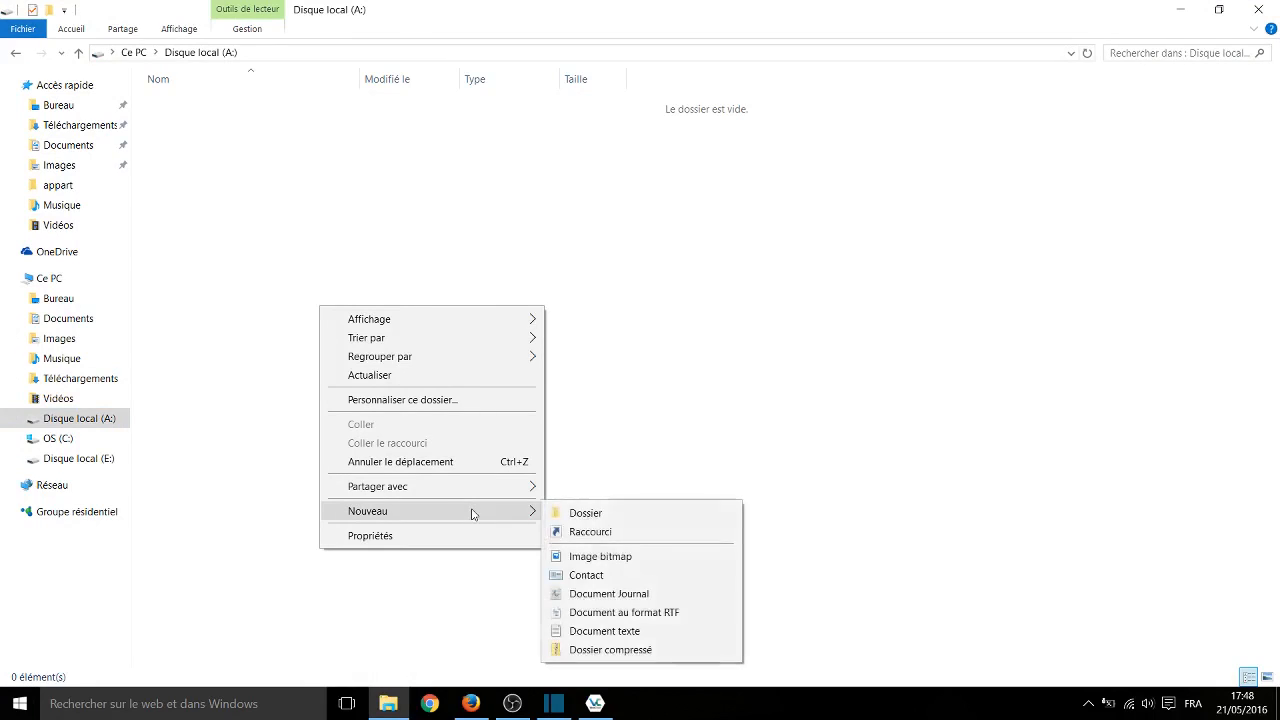
click(648, 631)
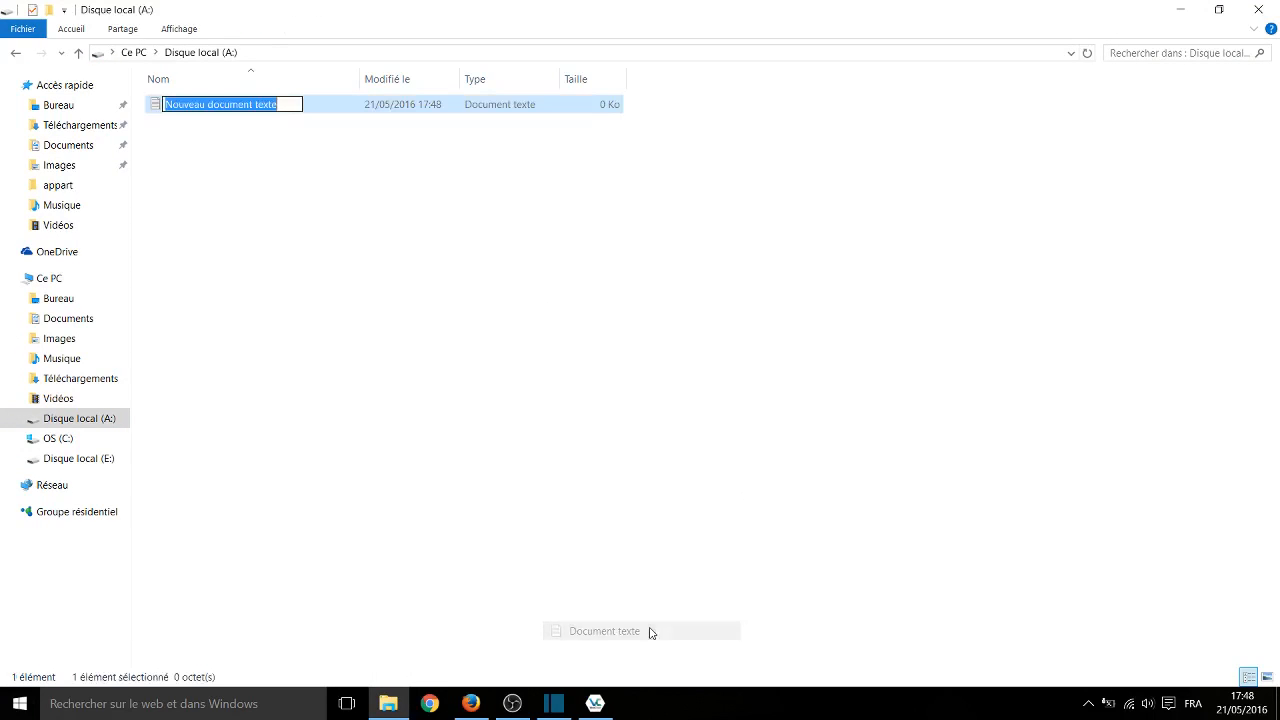
key(Return)
key(Return)
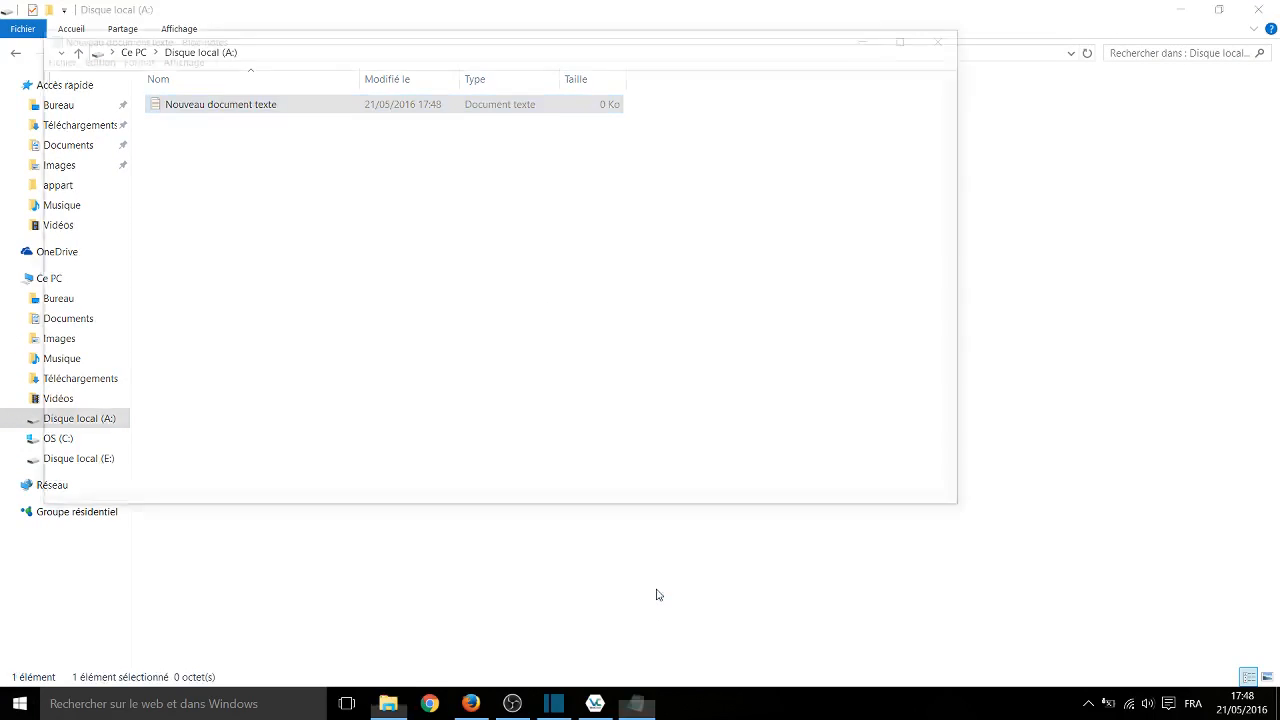
- Write "Success!" in the new text document on drive A:, save the changes and close it
text(S)
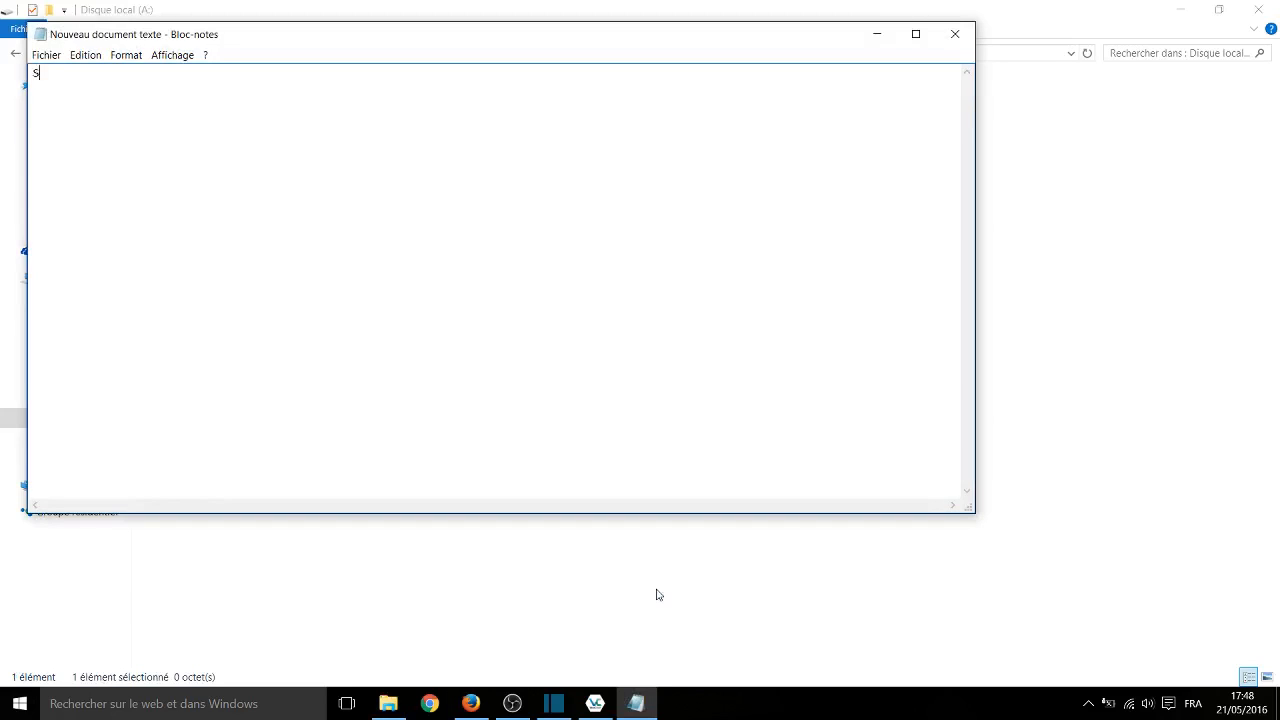
text(uccess!)
click(957, 35)
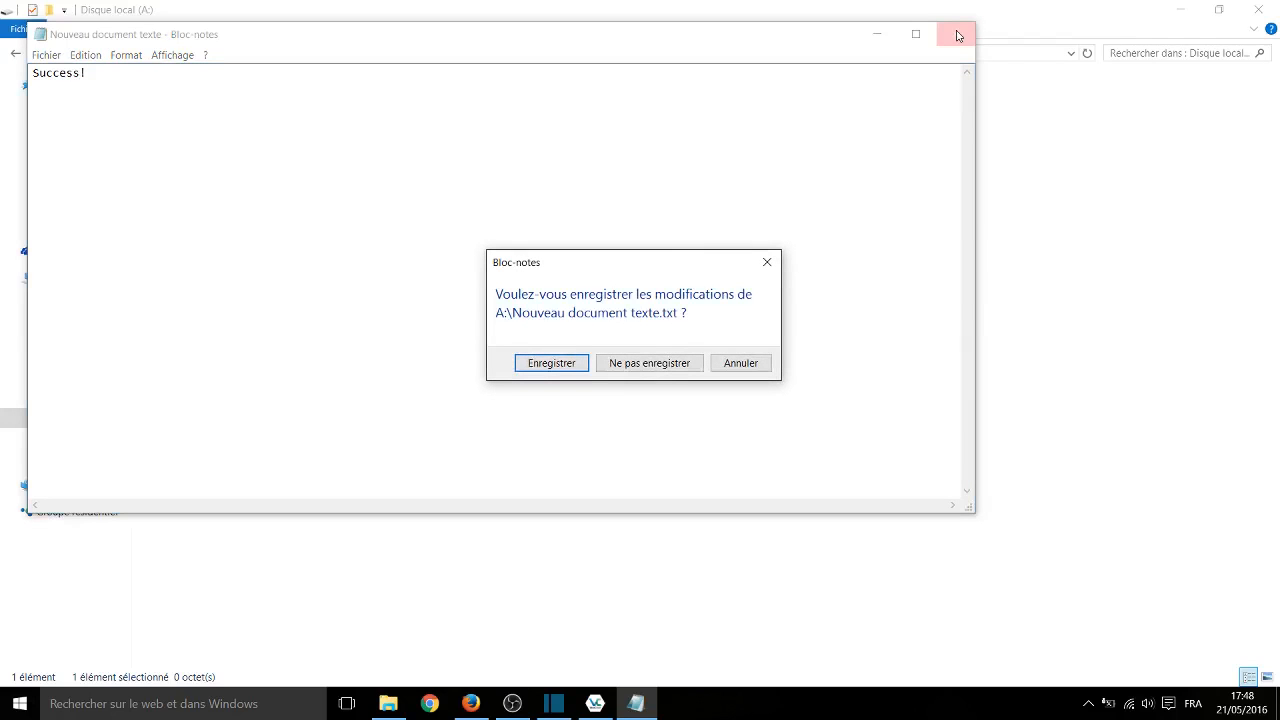
click(551, 363)
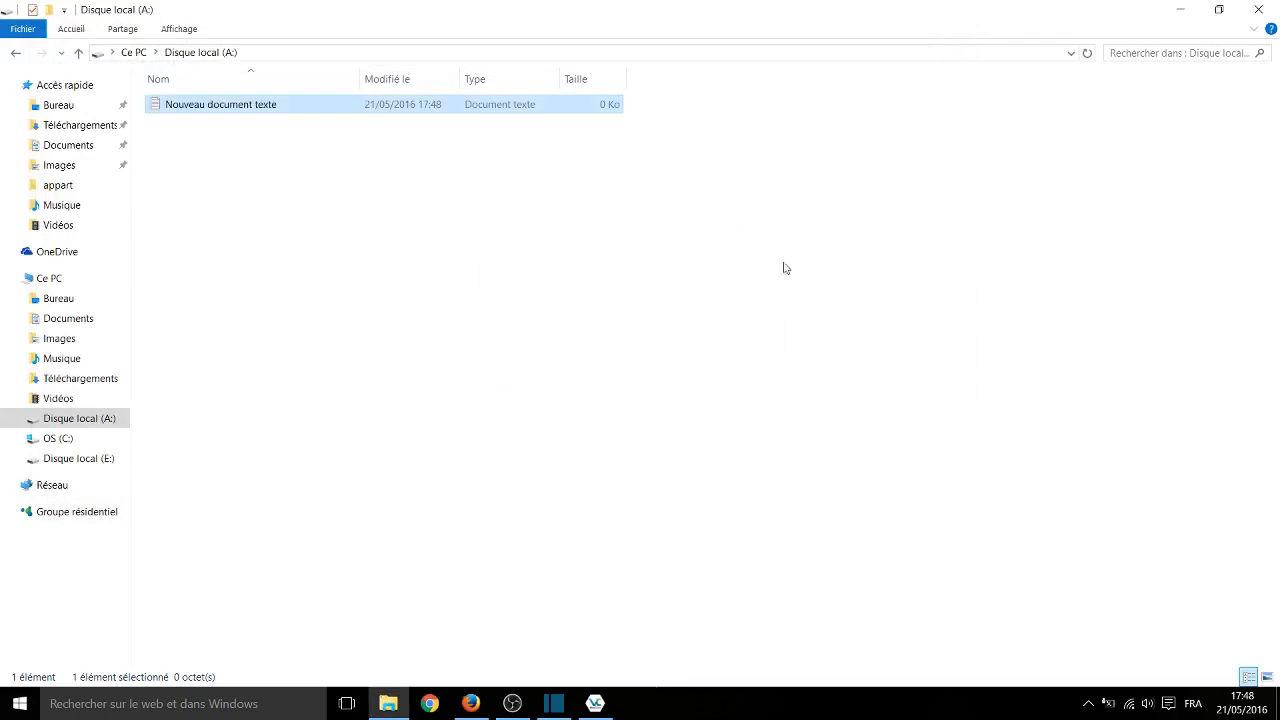
- Close the File Explorer window and dismount the demo_container volume from drive A:
click(1260, 9)
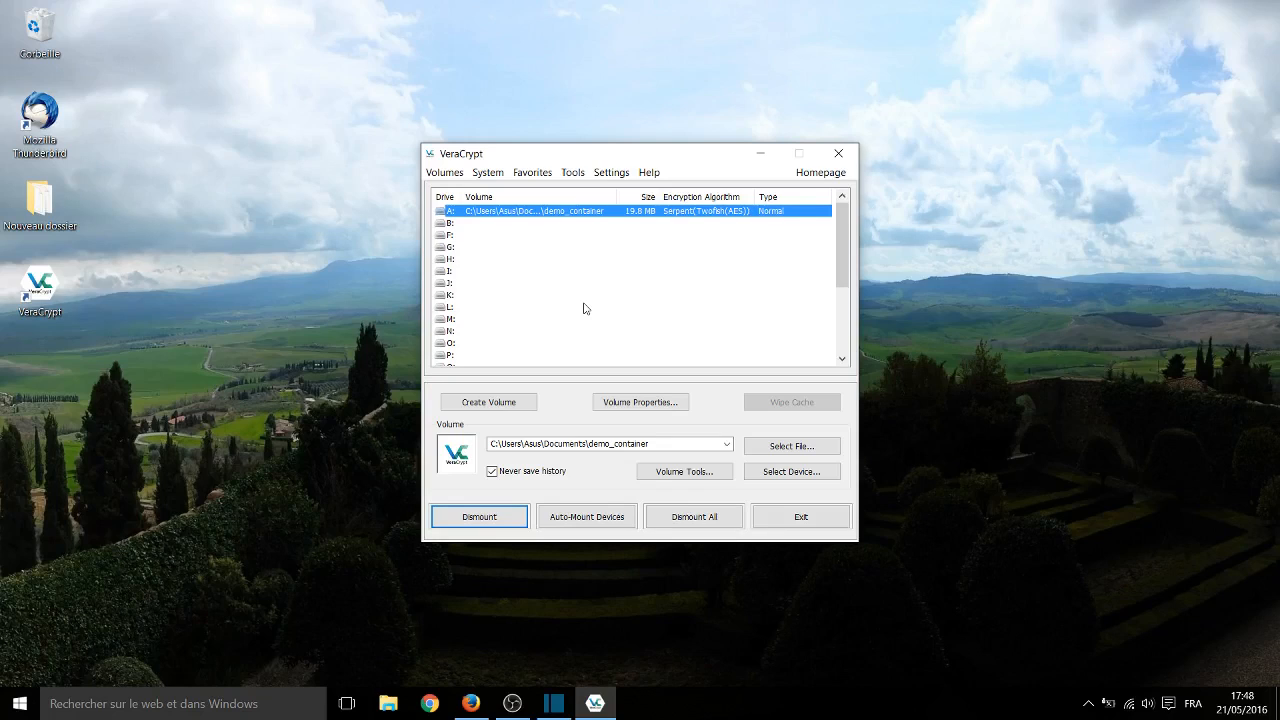
click(491, 517)
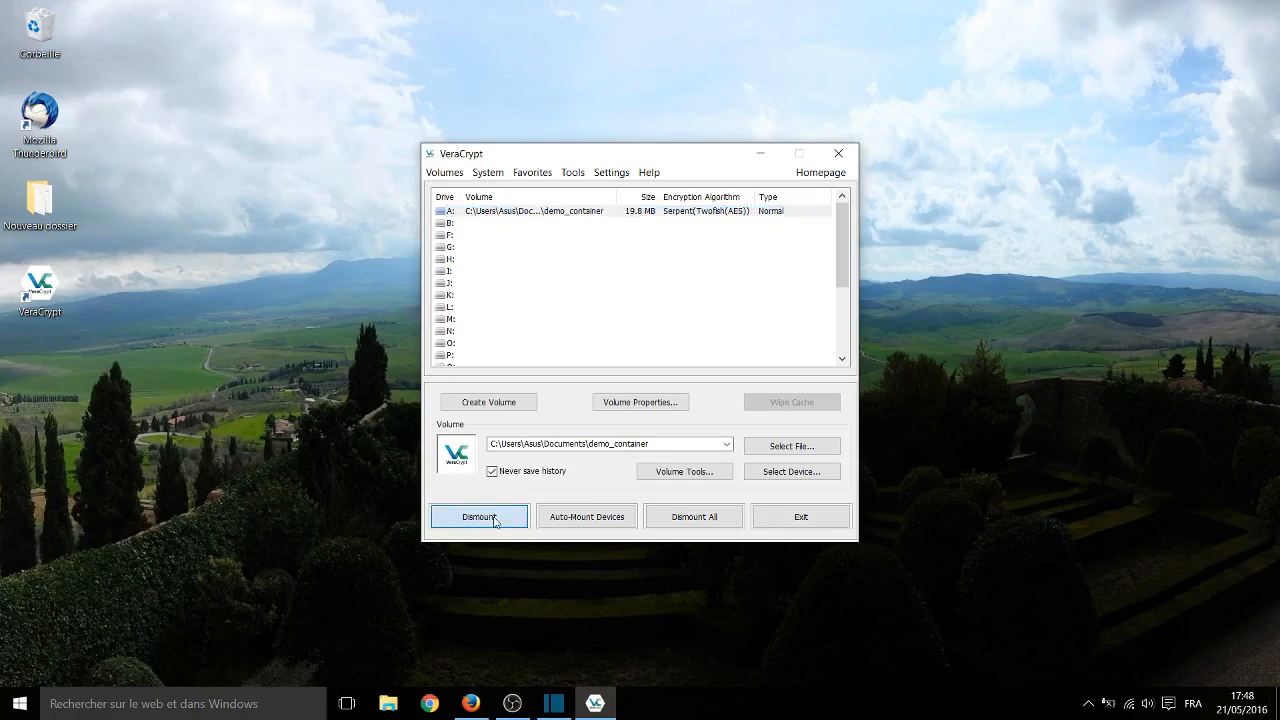